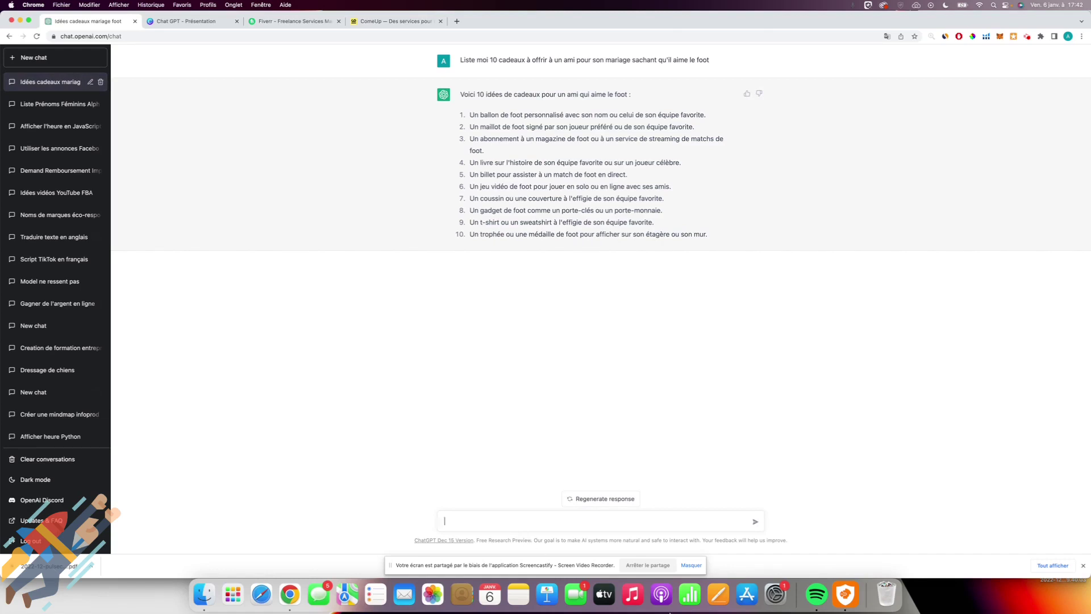
left_click_drag(517, 194, 543, 196)
left_click(534, 209)
left_click_drag(653, 197, 750, 245)
left_click(748, 263)
Submit the prompt "Liste de cadeaux à offrir pour un mariage (10 idées)" in the current chat.
left_click(493, 513)
left_click(486, 529)
left_click(489, 521)
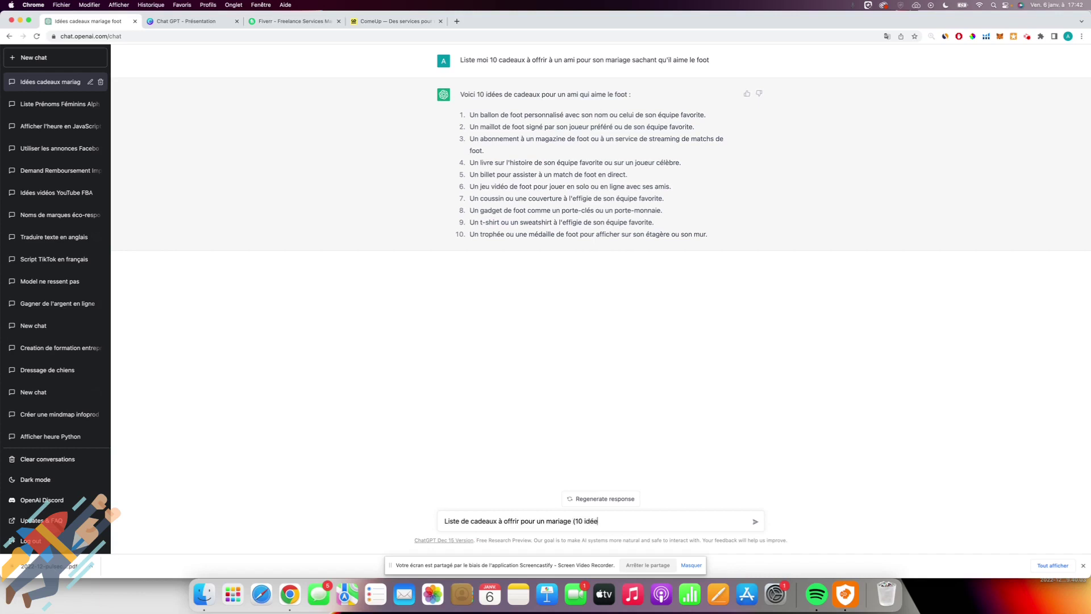
key("Return")
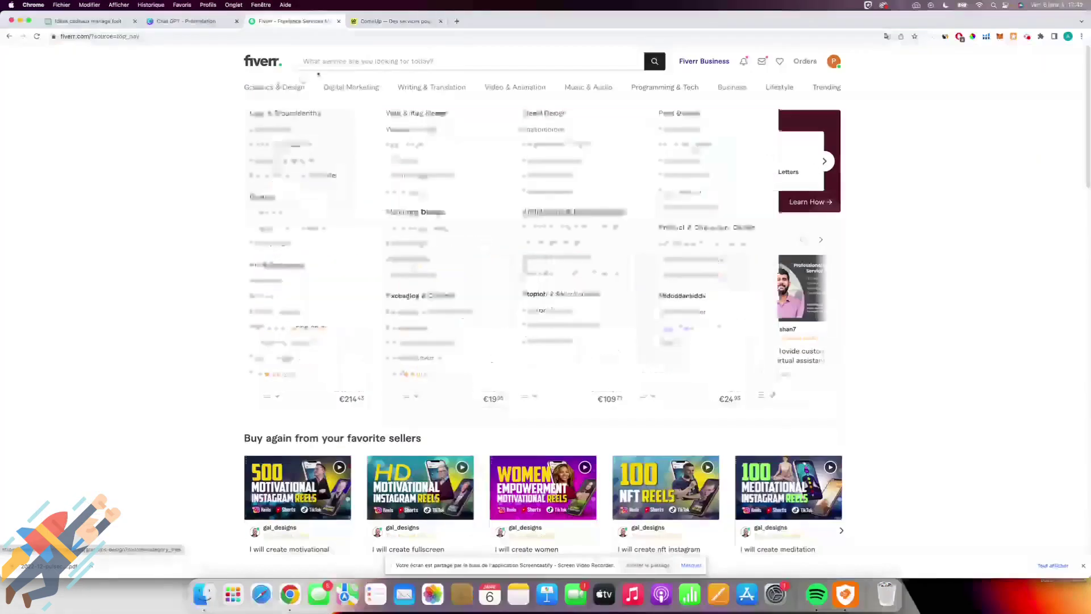
Switch to Fiverr, search for "idea of list" and look through the offered services.
left_click(318, 64)
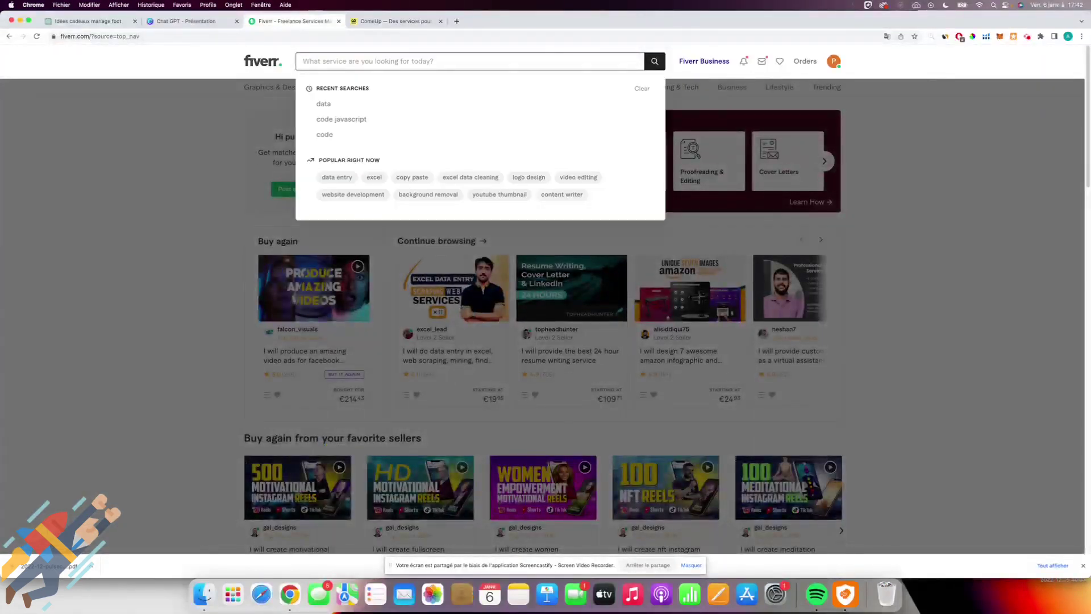
type("idea")
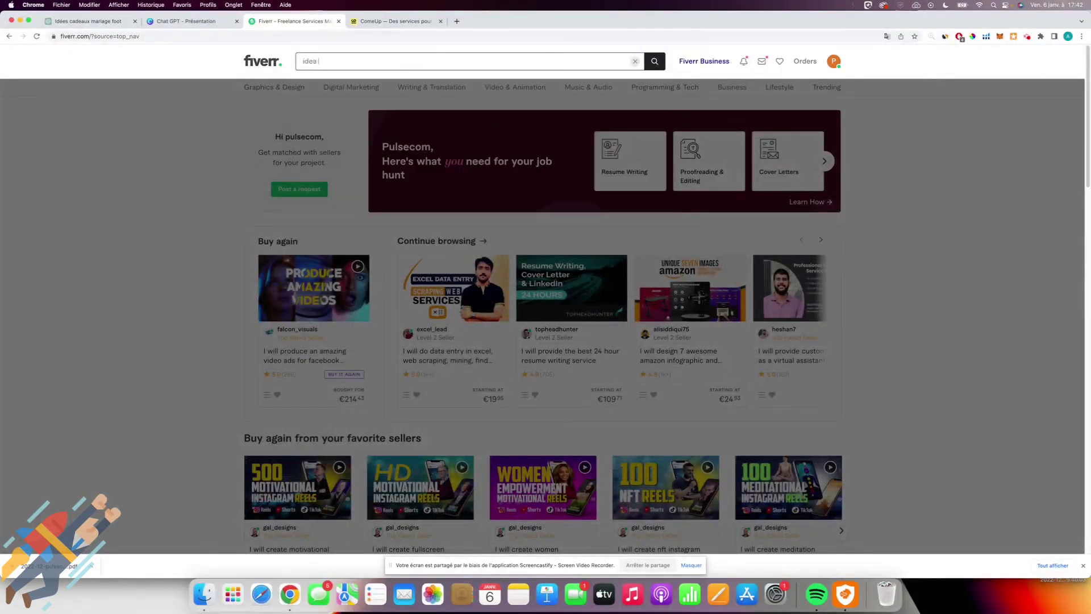
key("Return")
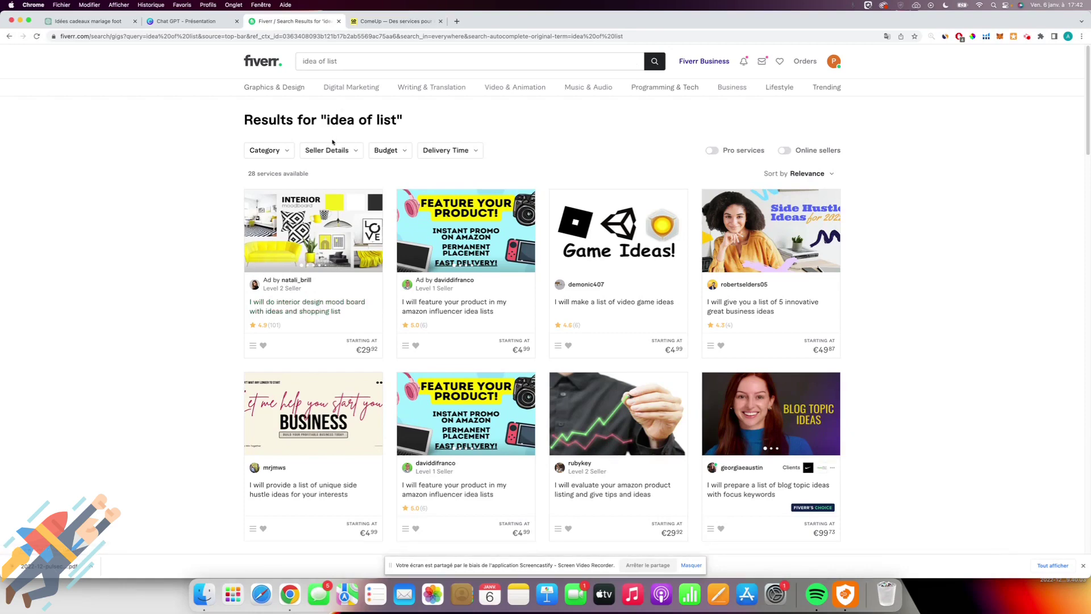
scroll(328, 149, "down", 7)
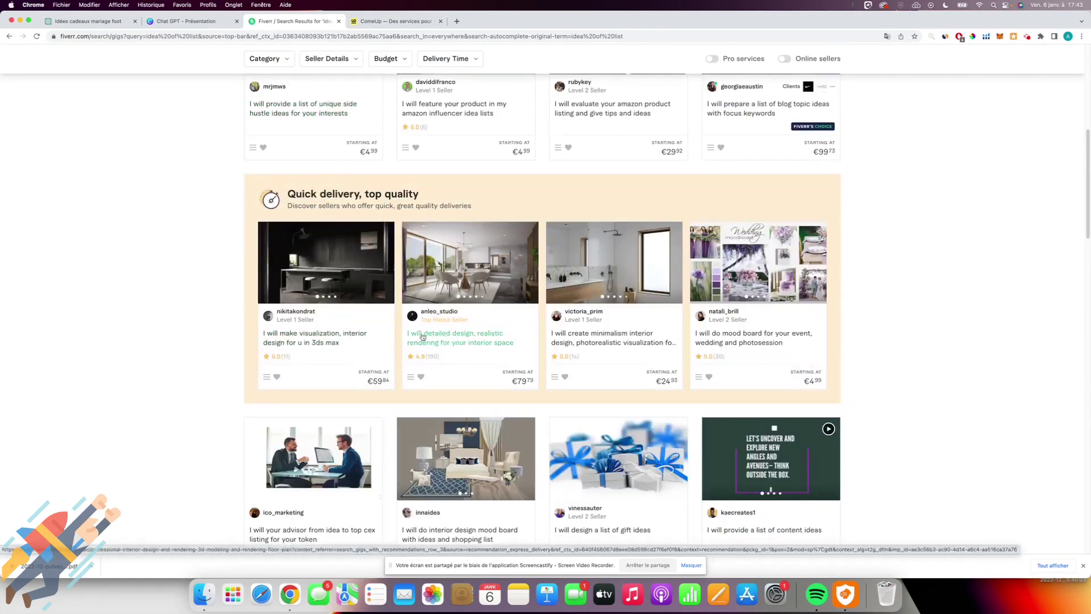
scroll(449, 343, "down", 2)
scroll(447, 343, "up", 1)
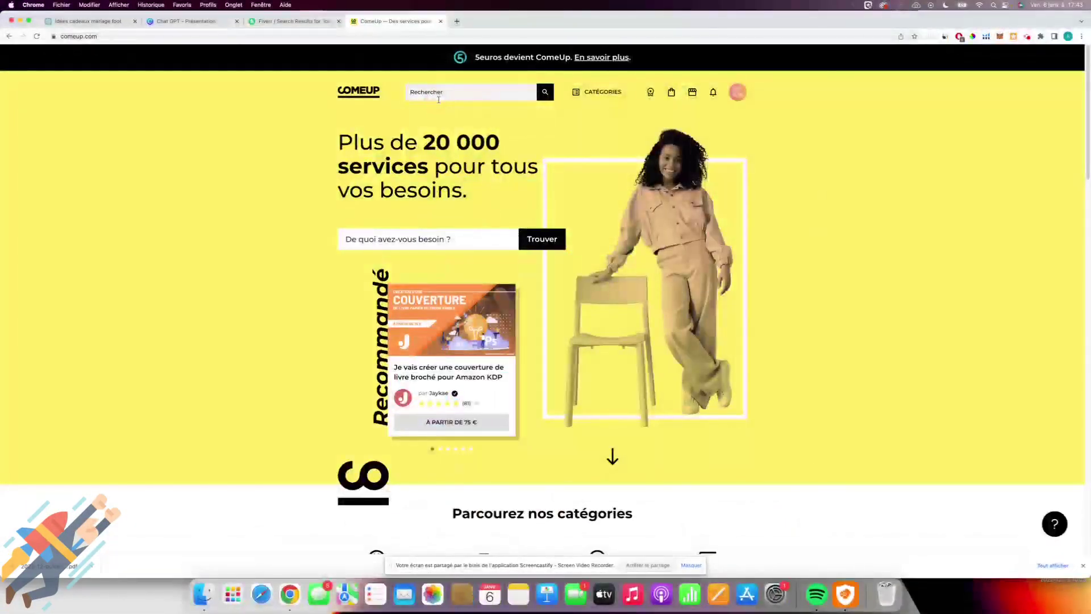
Switch to ComeUp, search for "liste mariage" and look through the offered services.
type("iste mariage")
key("Return")
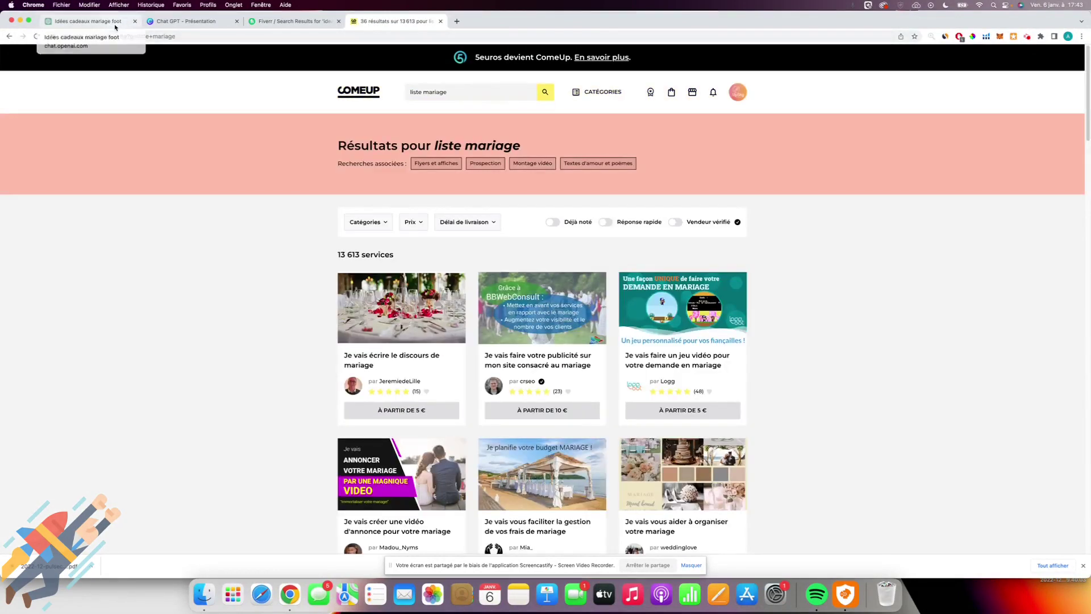
scroll(358, 482, "down", 1)
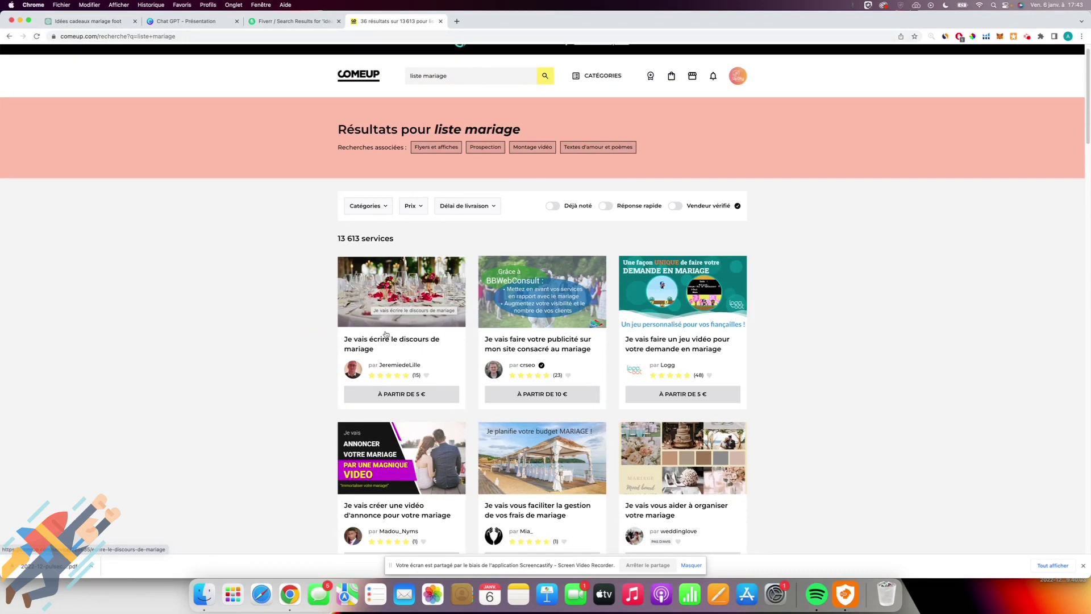
scroll(386, 333, "down", 10)
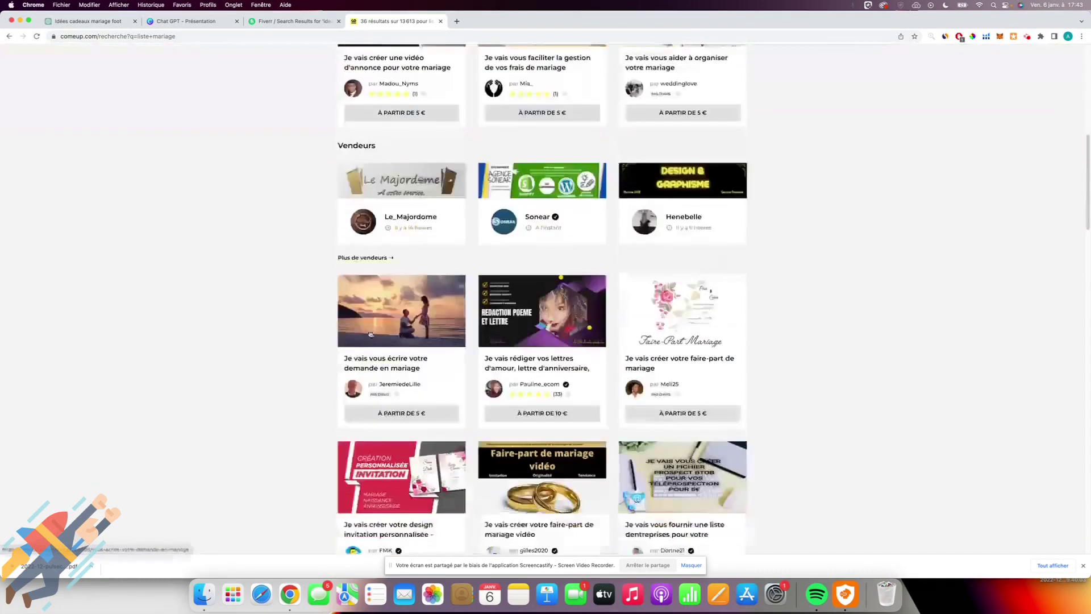
scroll(246, 280, "up", 10)
Switch back to Fiverr and replace the search term with "mariage" to look up services.
left_click(288, 22)
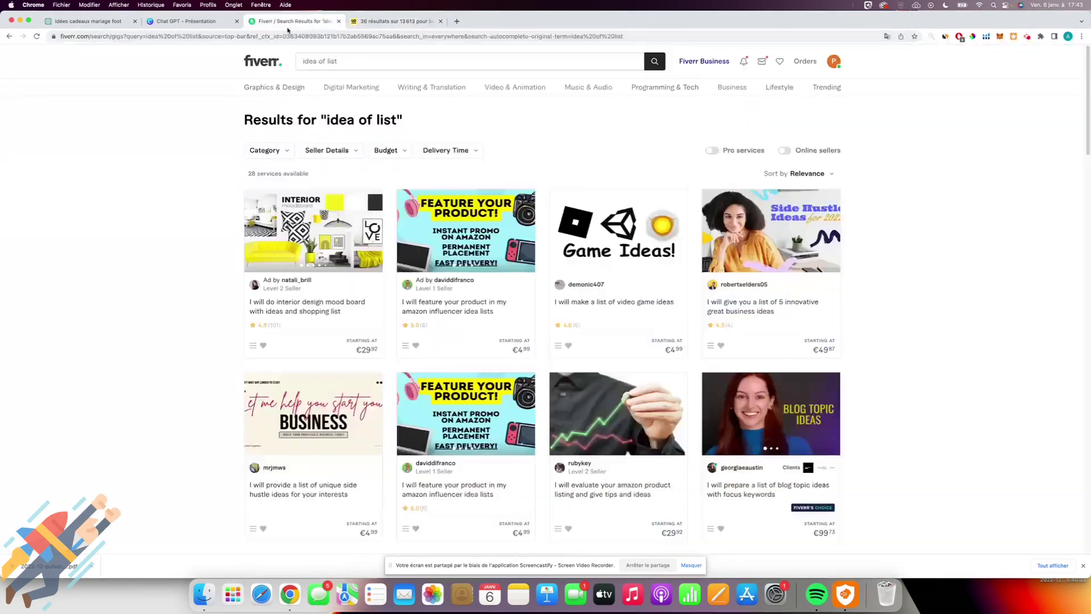
left_click(318, 61)
triple_click(318, 61)
type("maria")
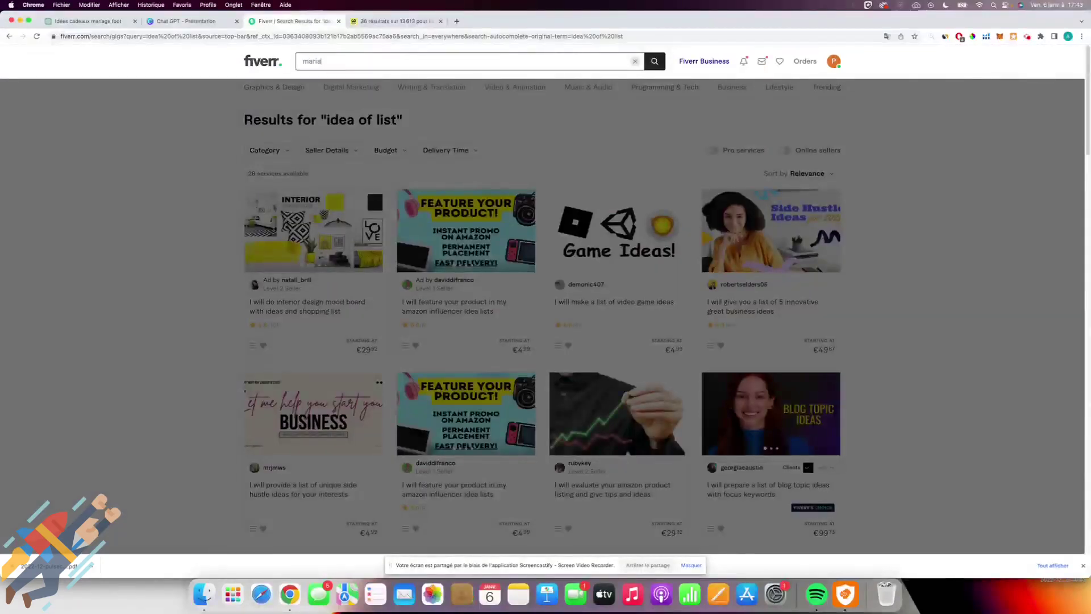
type("ge")
key("Return")
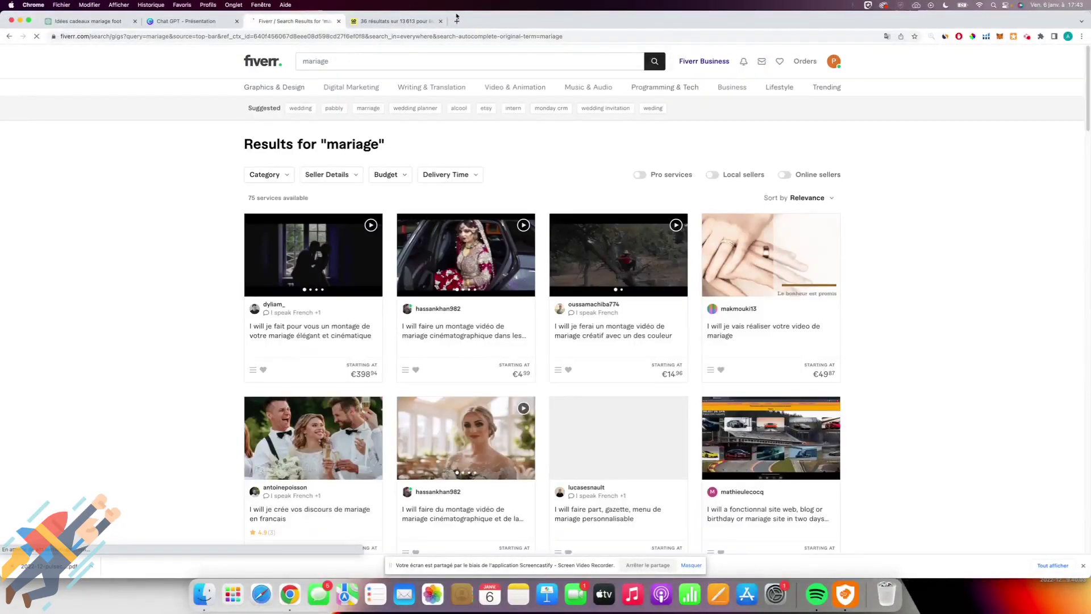
Open the DeepL translator in a new browser tab and translate "mariage" from French to English.
left_click(456, 20)
type("deepl")
key("Return")
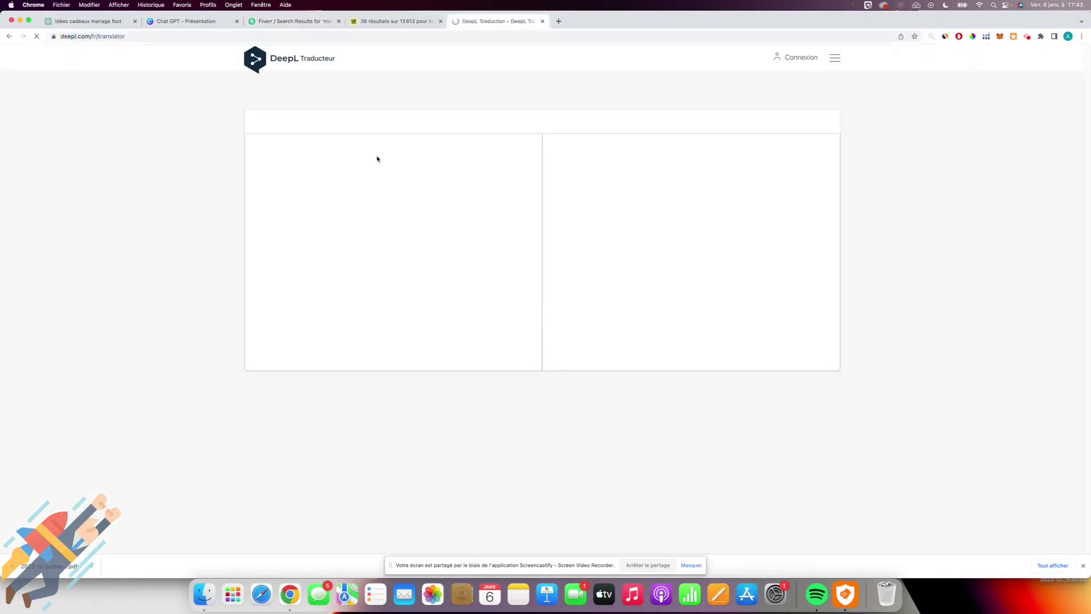
type("mariage")
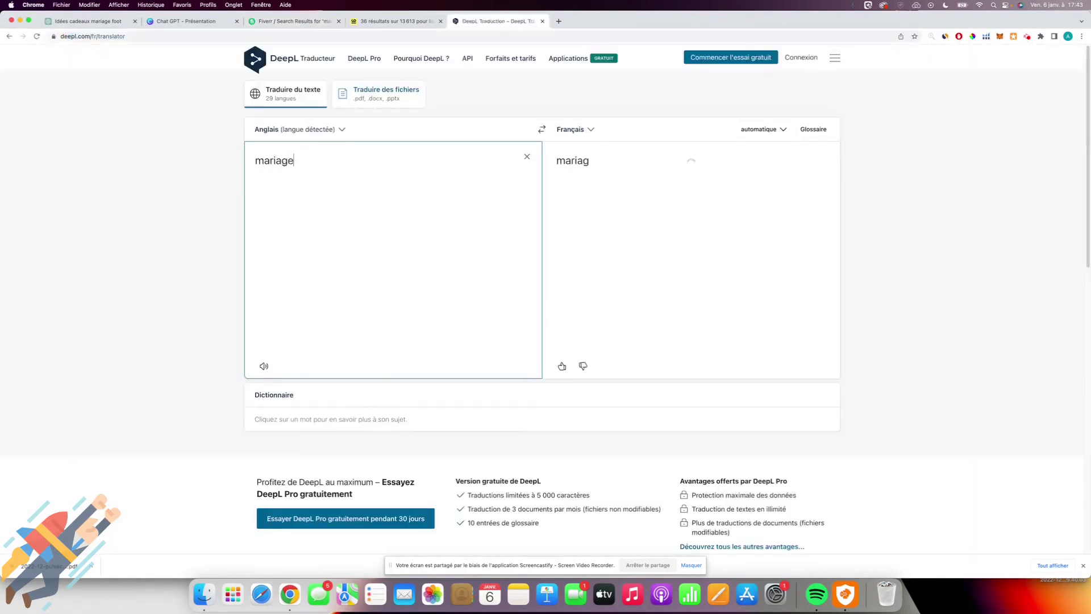
left_click(542, 129)
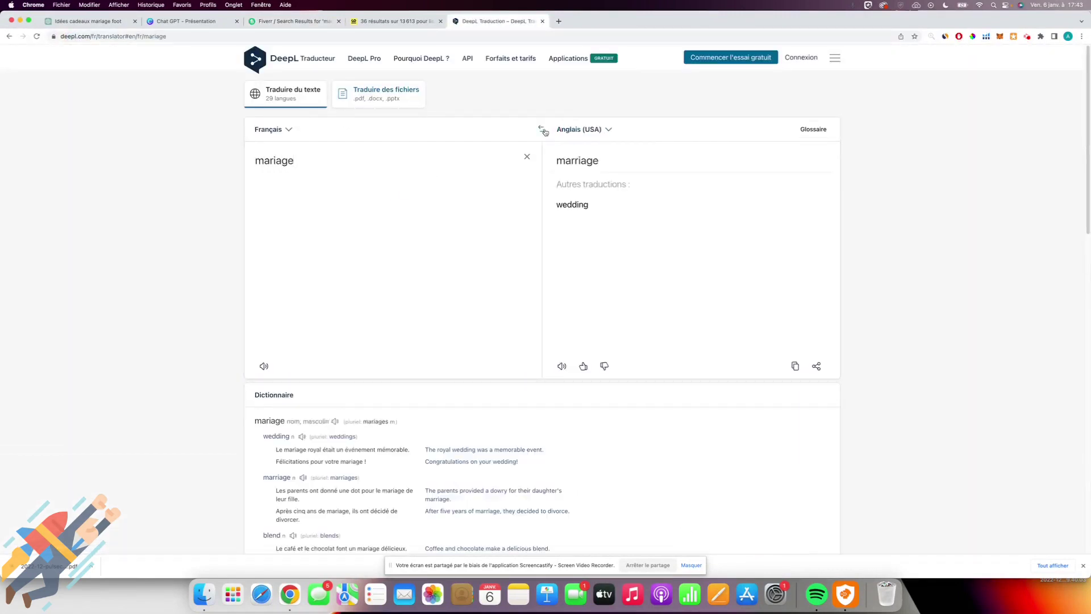
Choose the alternative translation "wedding" and copy it.
left_click(574, 205)
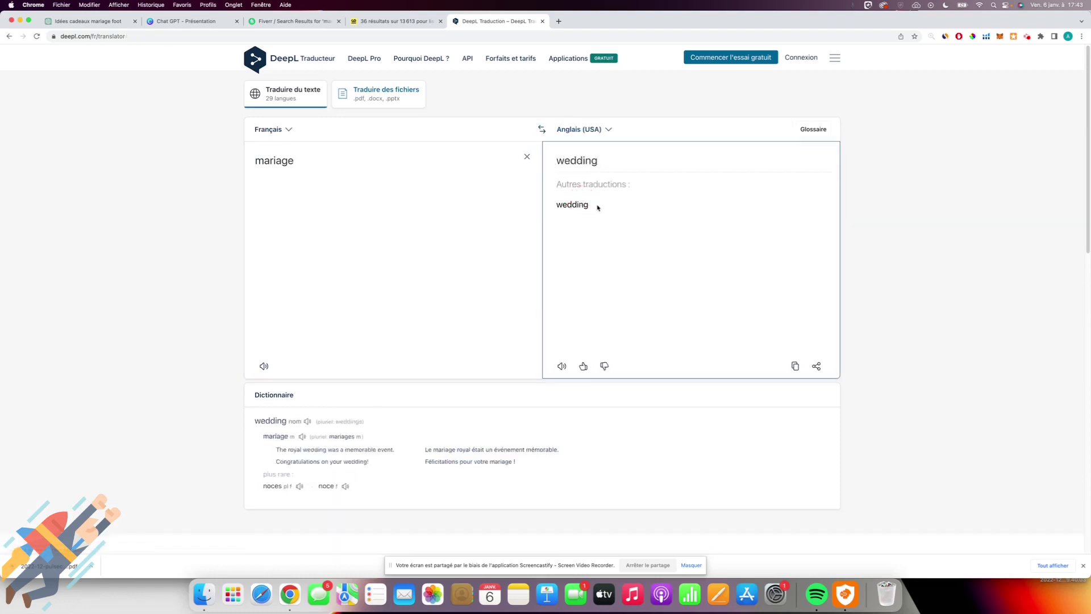
double_click(591, 160)
key("ctrl+c")
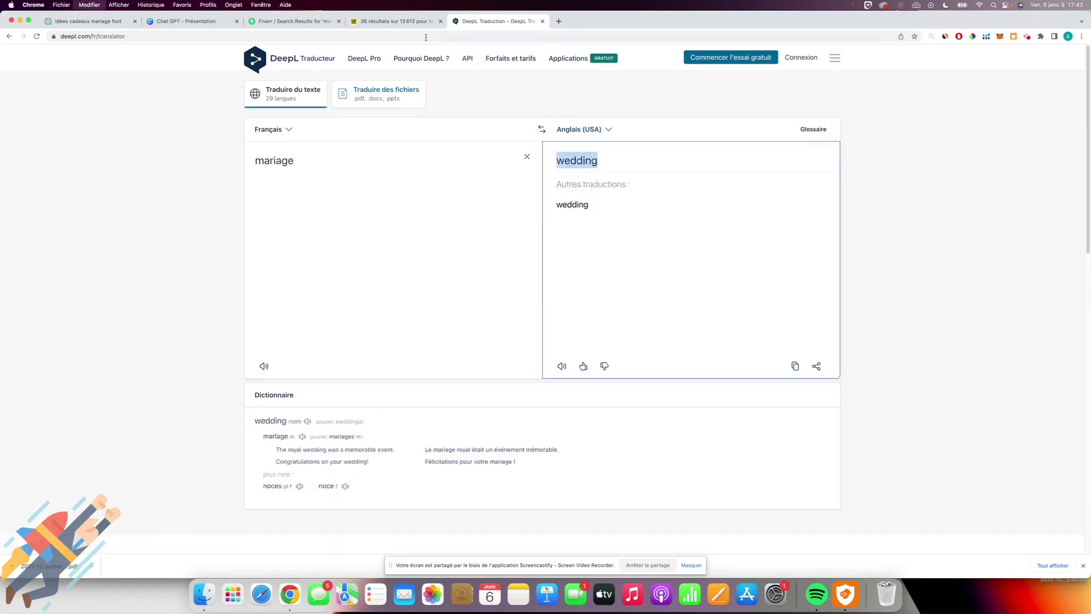
Return to Fiverr, search for the copied word "wedding" and look through the services and their prices.
left_click(329, 21)
left_click(357, 63)
key("ctrl+v")
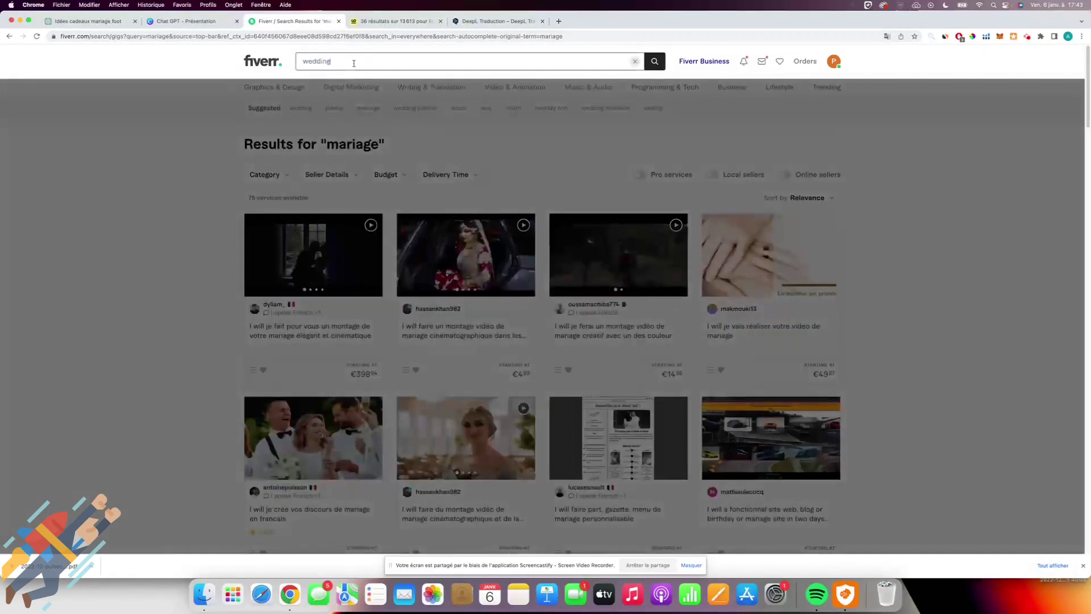
key("Return")
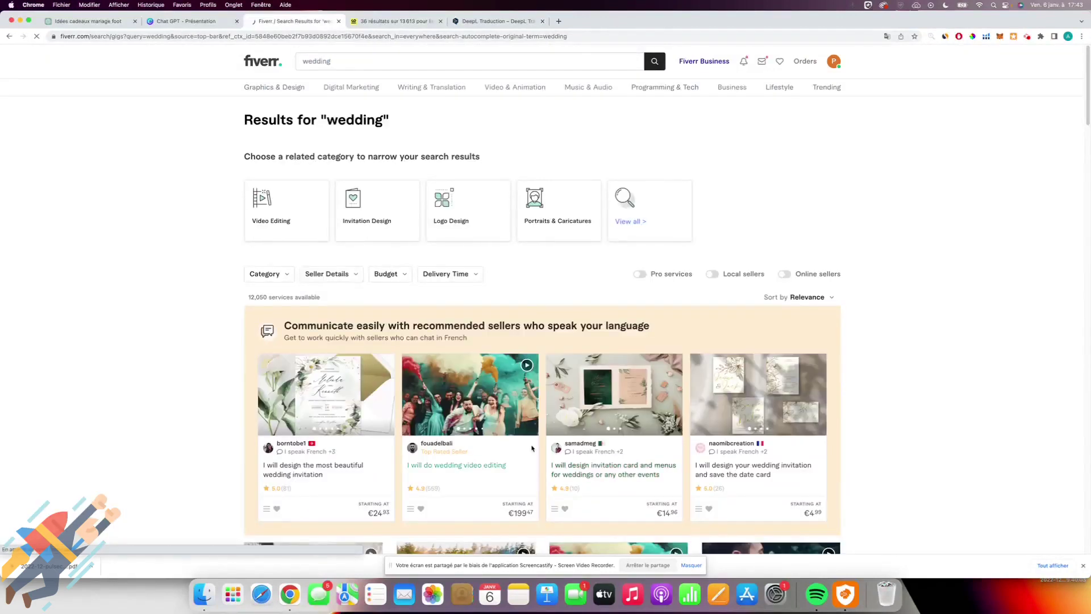
scroll(513, 436, "down", 1)
scroll(513, 436, "down", 2)
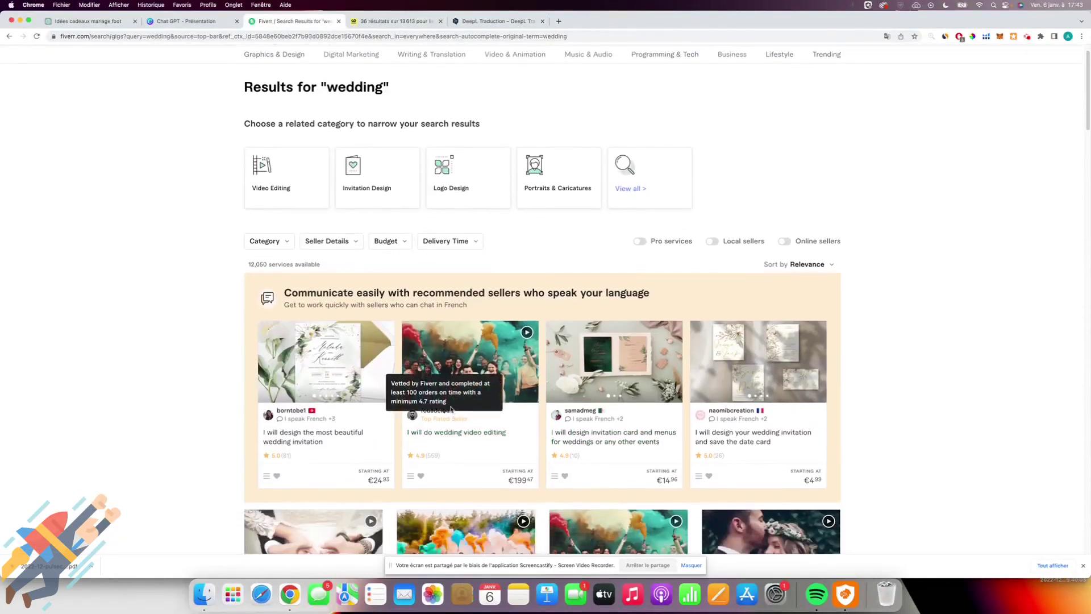
scroll(650, 415, "down", 8)
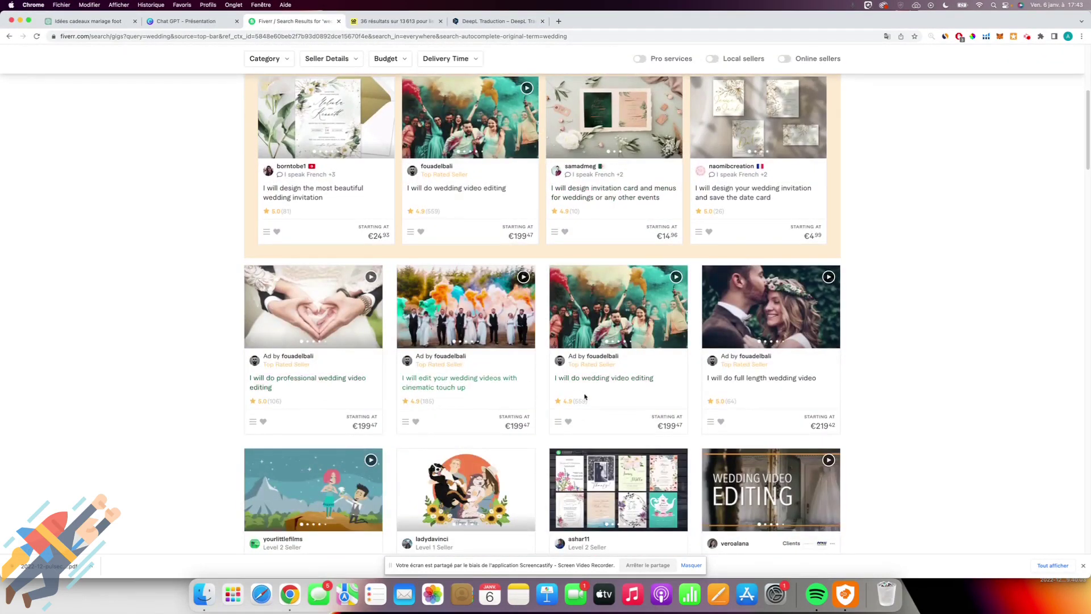
scroll(579, 400, "down", 12)
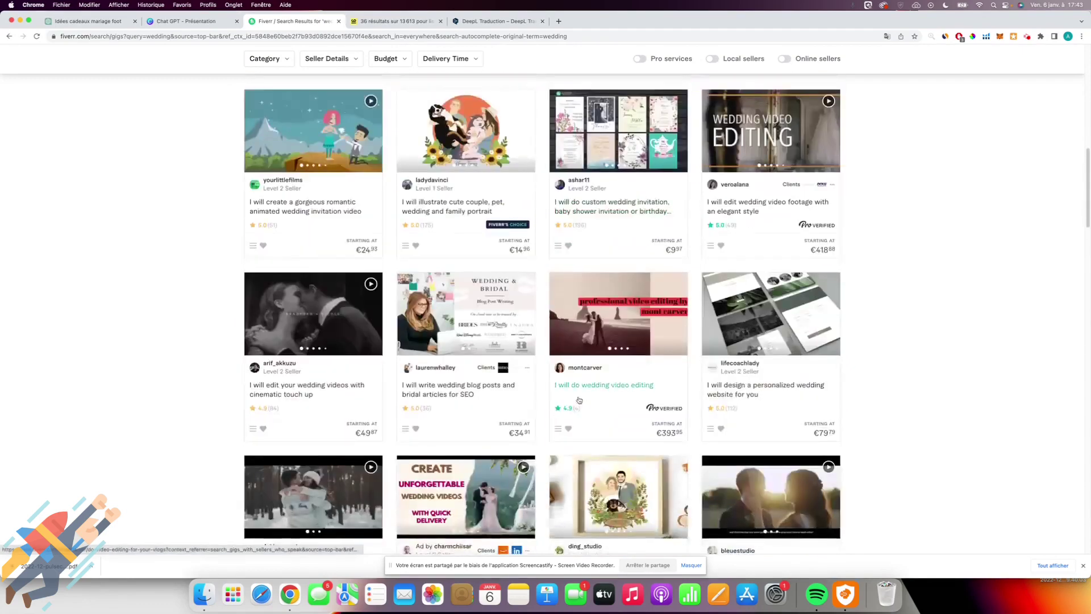
scroll(316, 314, "up", 20)
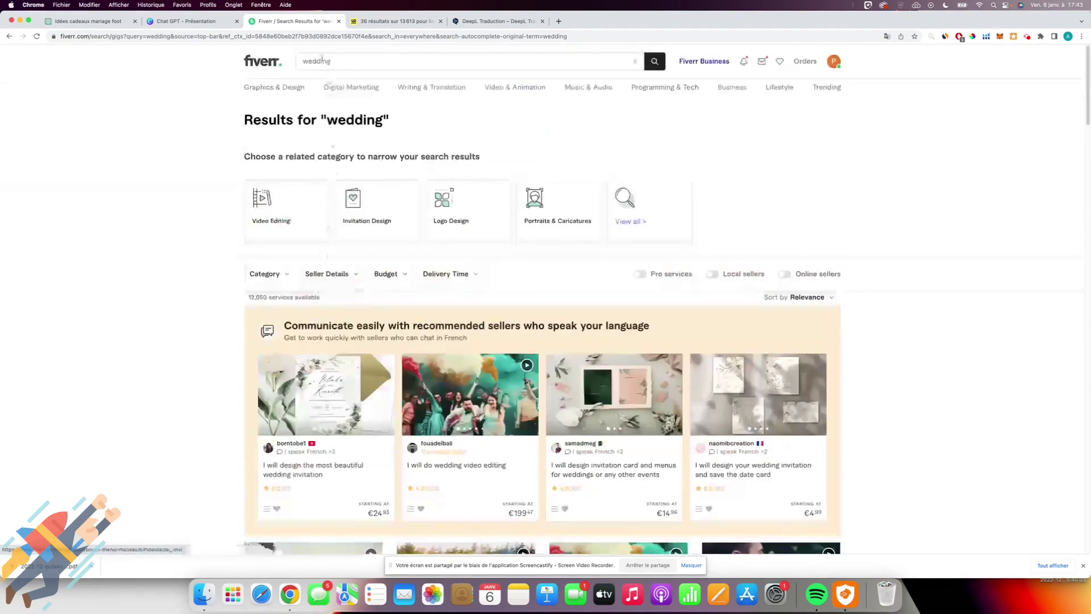
Refine the search to "wedding list" and look over the matching services.
left_click(294, 60)
left_click(302, 61)
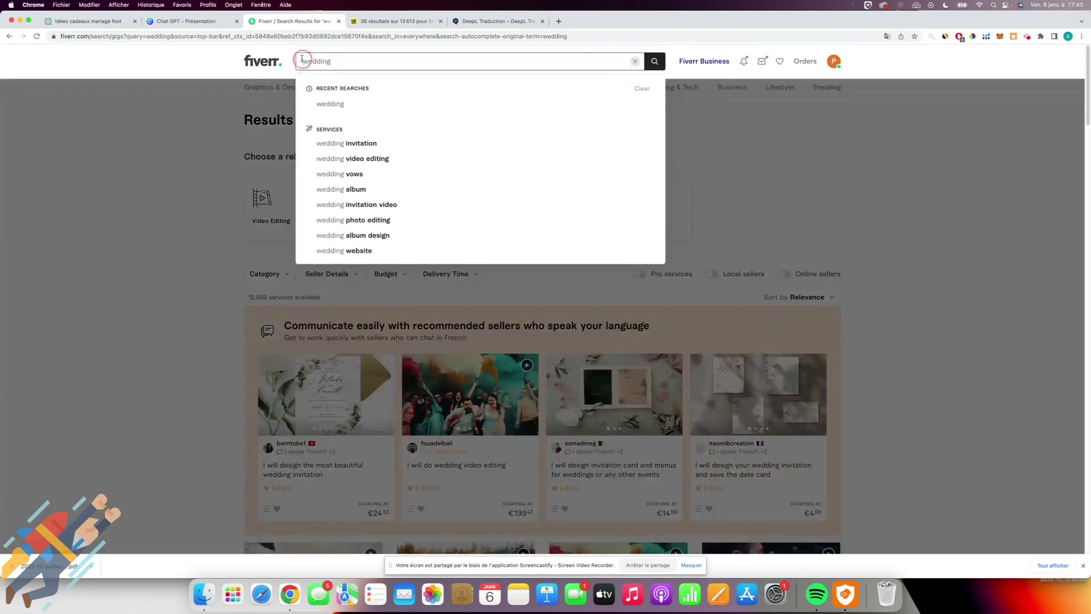
left_click(367, 59)
type("list")
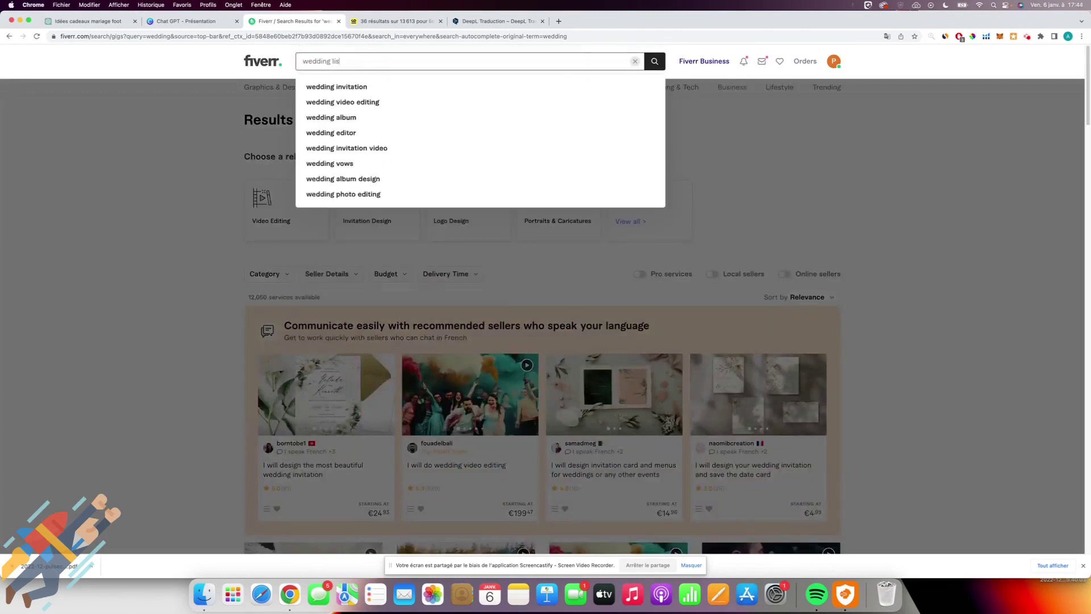
key("Return")
scroll(393, 259, "down", 5)
scroll(394, 259, "up", 5)
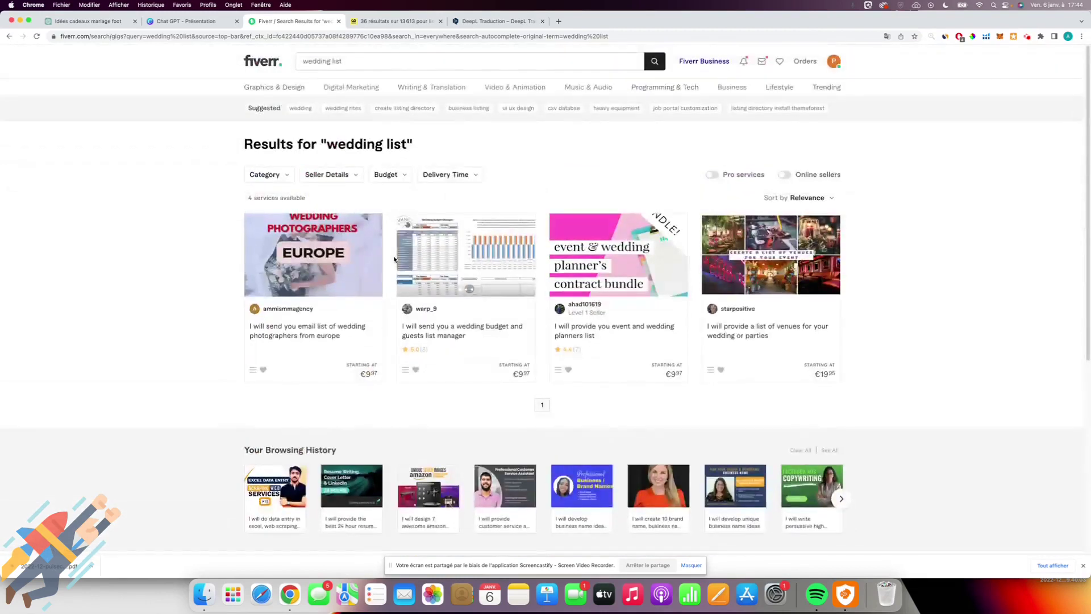
Return to ChatGPT and copy the unanswered prompt "Liste de cadeaux à offrir pour un mariage (10 idées)".
left_click(103, 25)
left_click_drag(634, 267, 446, 256)
key("super+c")
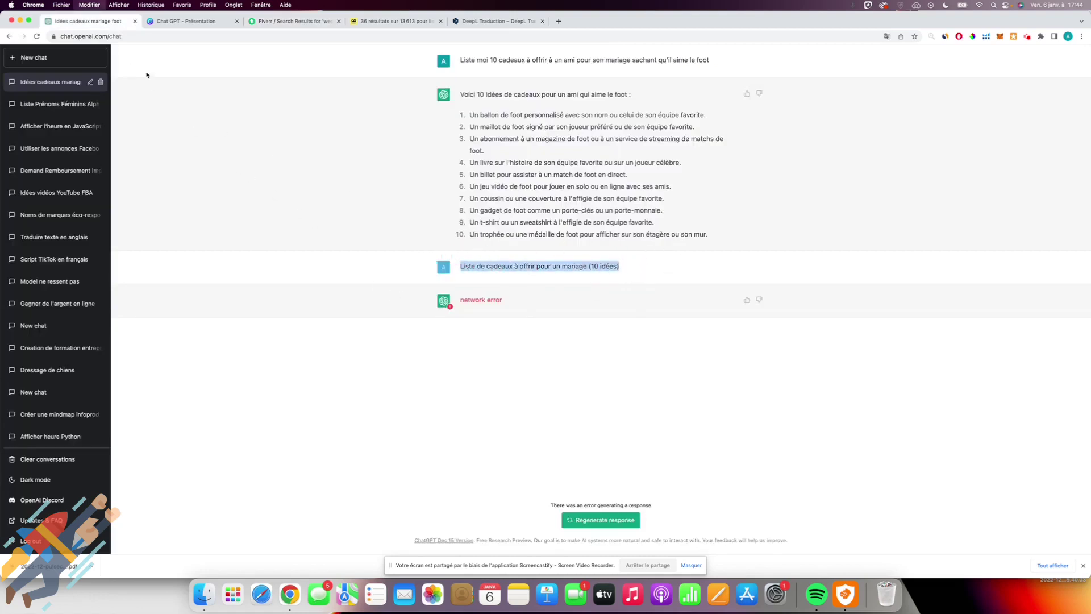
left_click(448, 259)
left_click_drag(458, 264, 635, 265)
Reload the chat page and submit the copied wedding gift prompt in a new chat.
left_click(36, 35)
key("super+v")
key("Return")
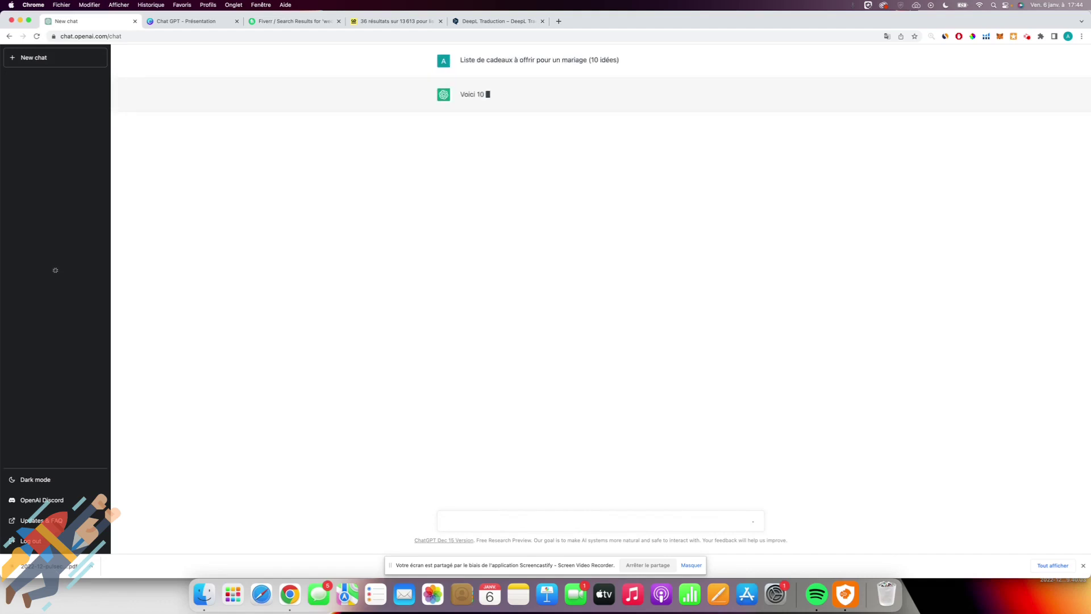